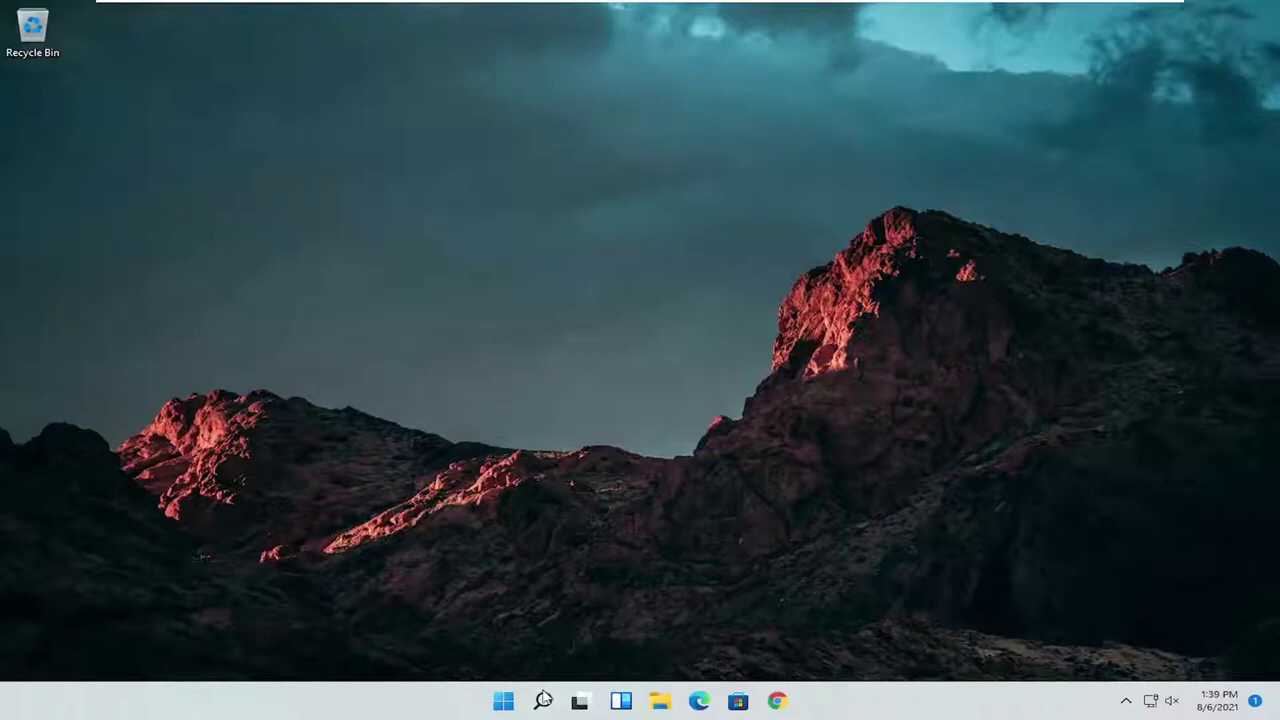
Step: Open Control Panel from search, switch it to Large icons, and bring up Mouse Properties
click(543, 700)
text(control panel)
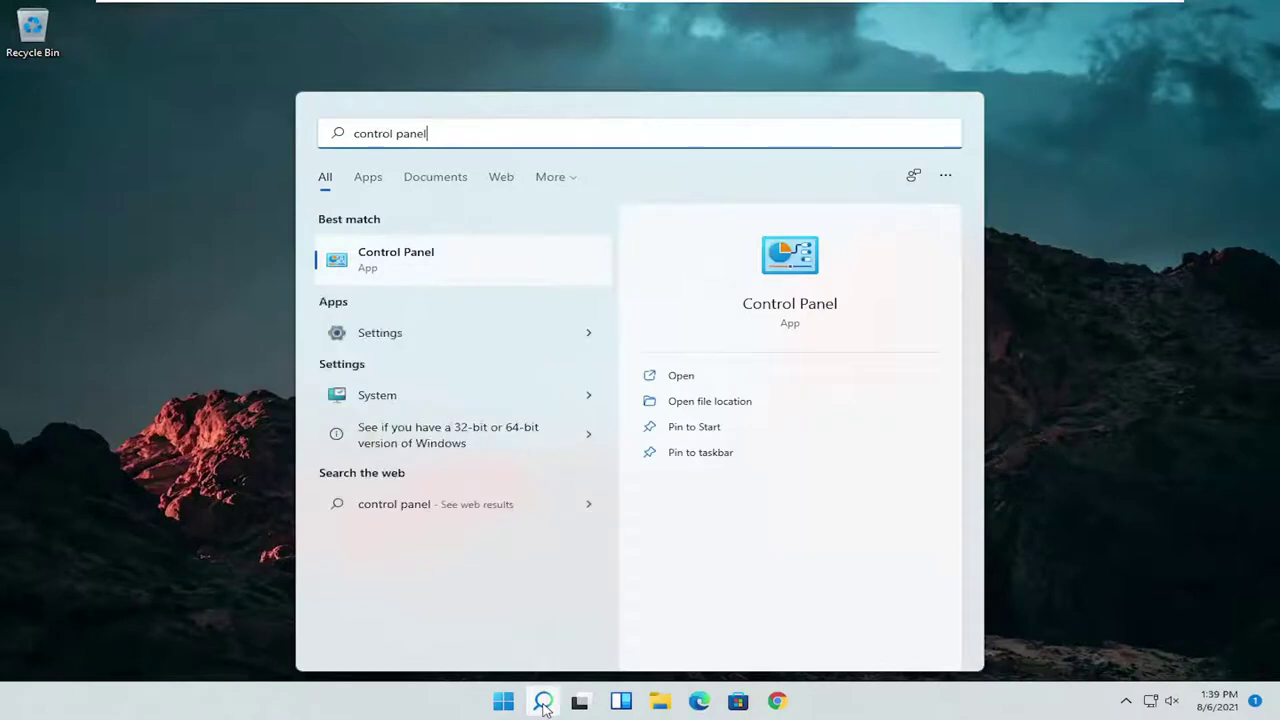
click(441, 263)
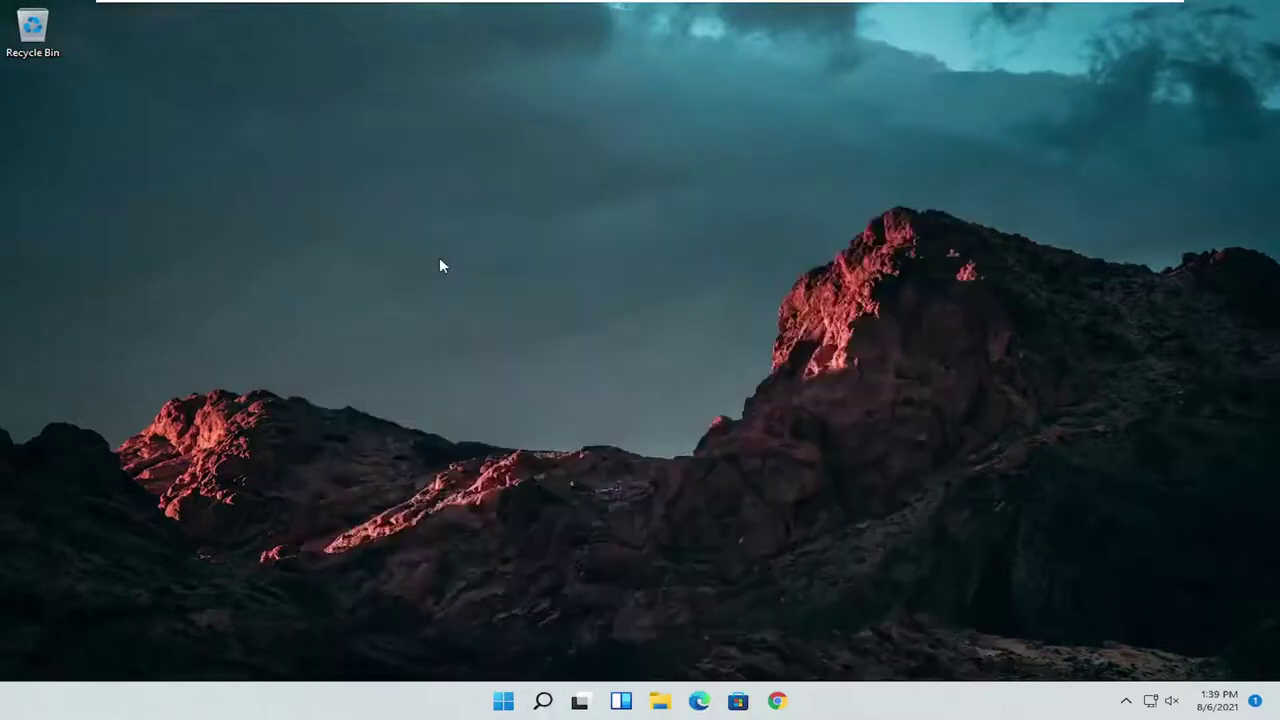
click(912, 204)
click(940, 249)
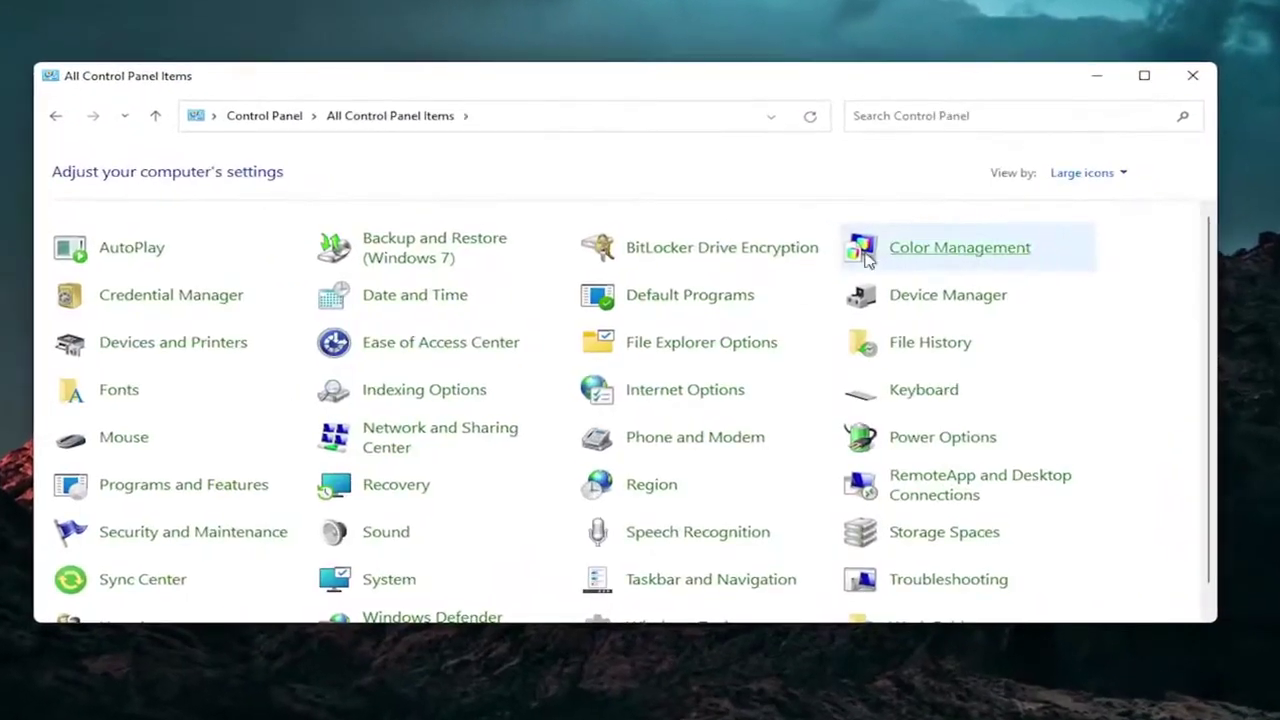
click(121, 445)
drag(257, 104, 668, 130)
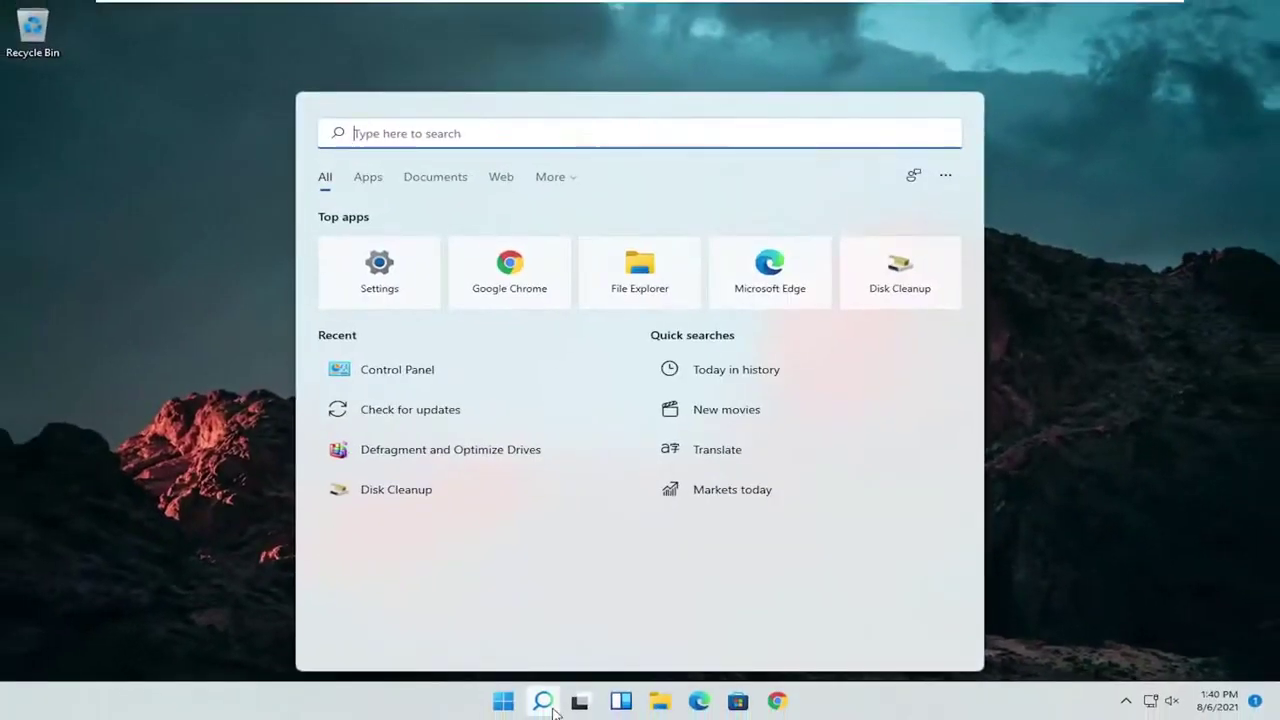
Step: Open Device Manager, expand Mice and other pointing devices, and right-click HID-compliant mouse
text(dev)
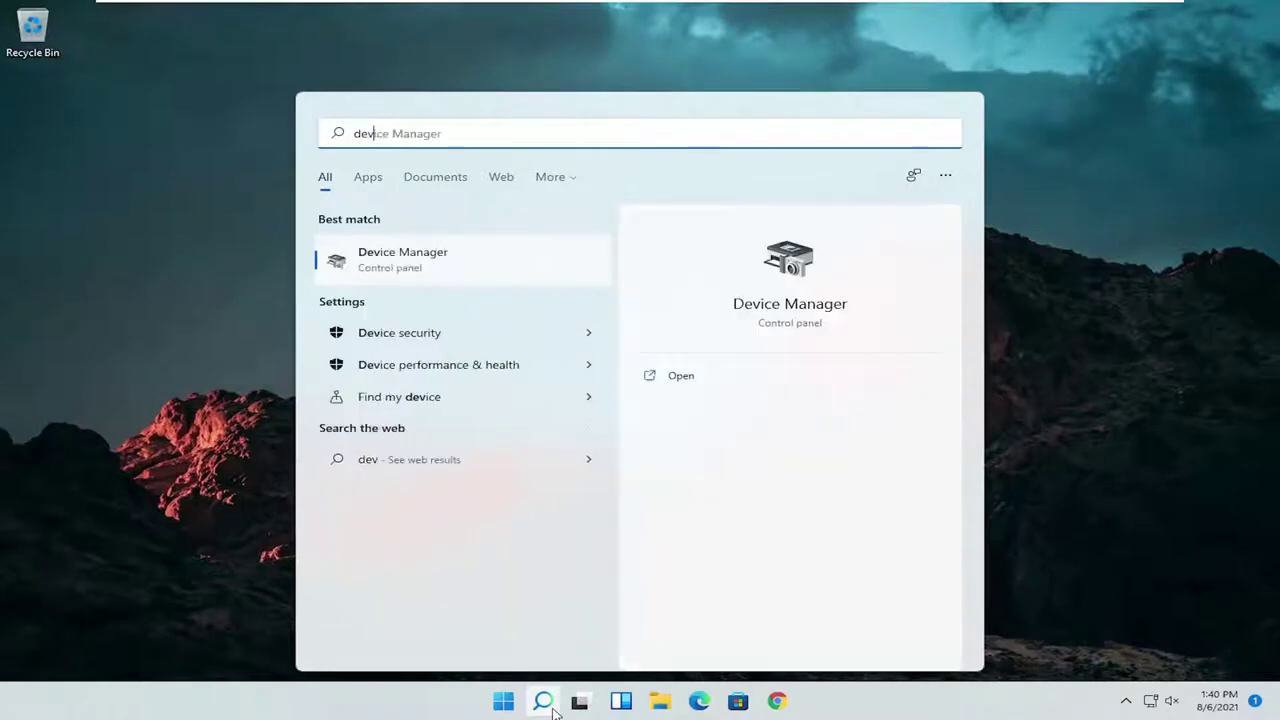
text(ice manager)
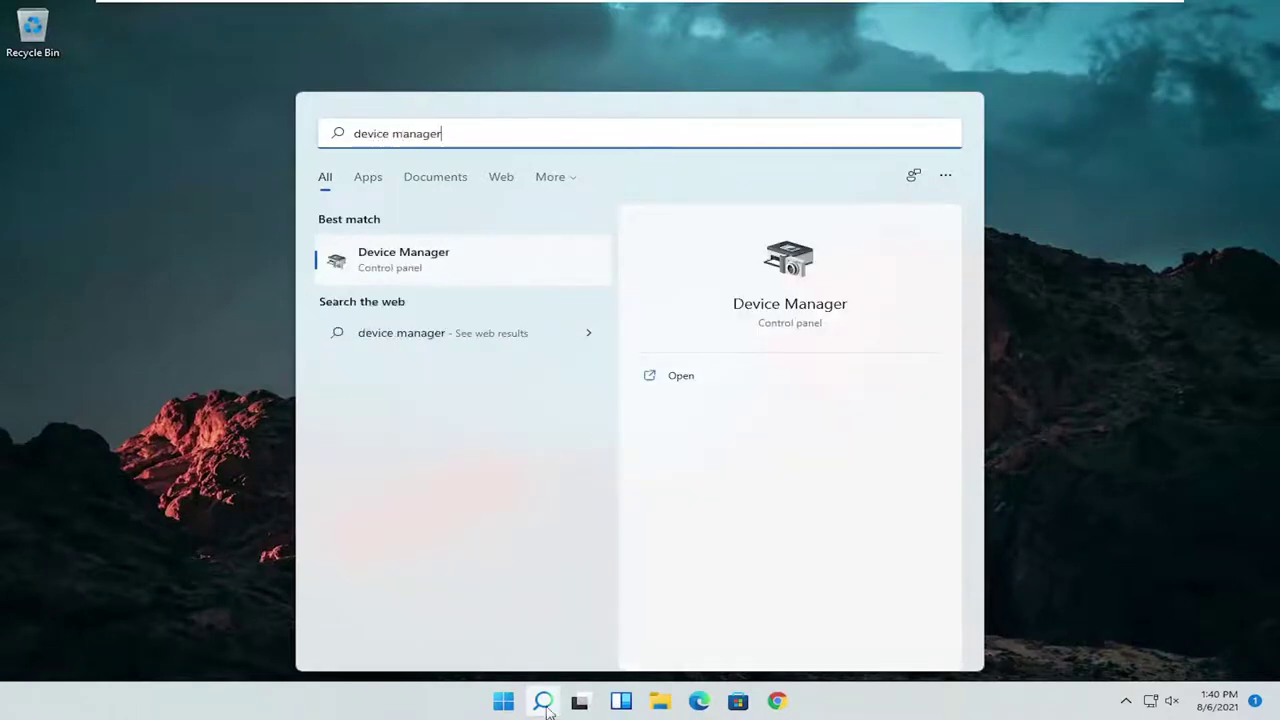
click(396, 258)
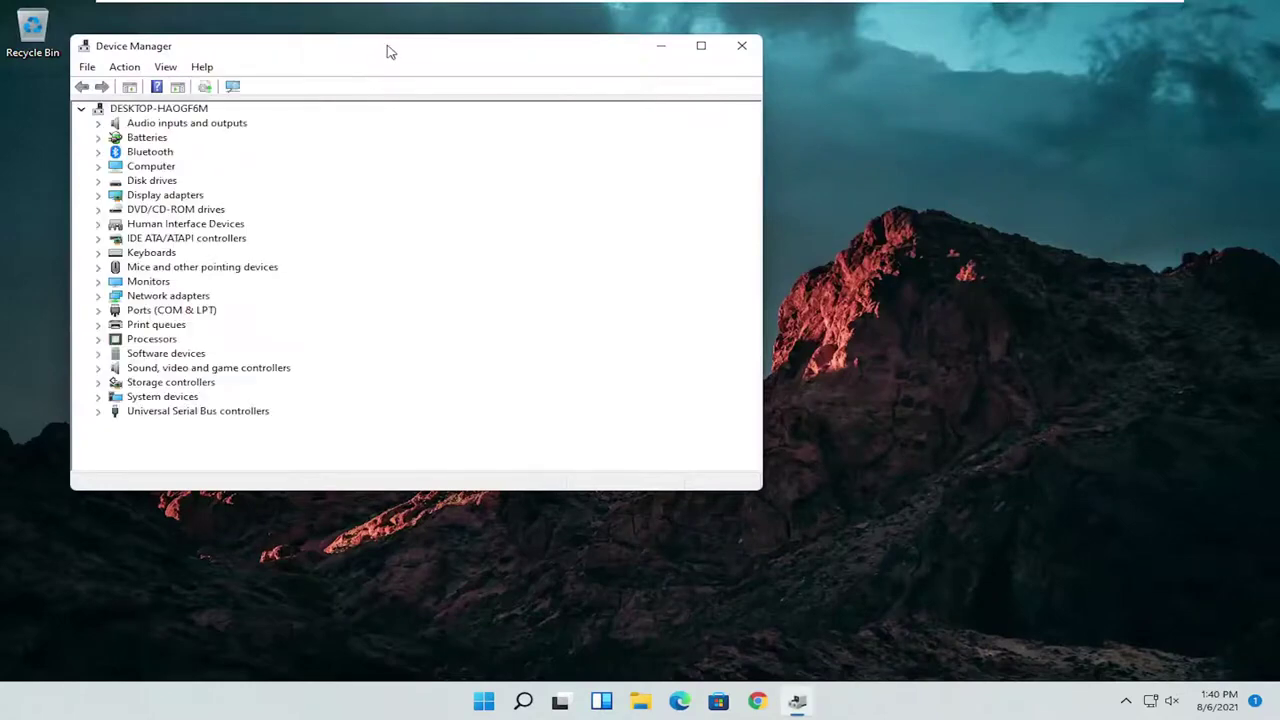
drag(389, 49, 616, 104)
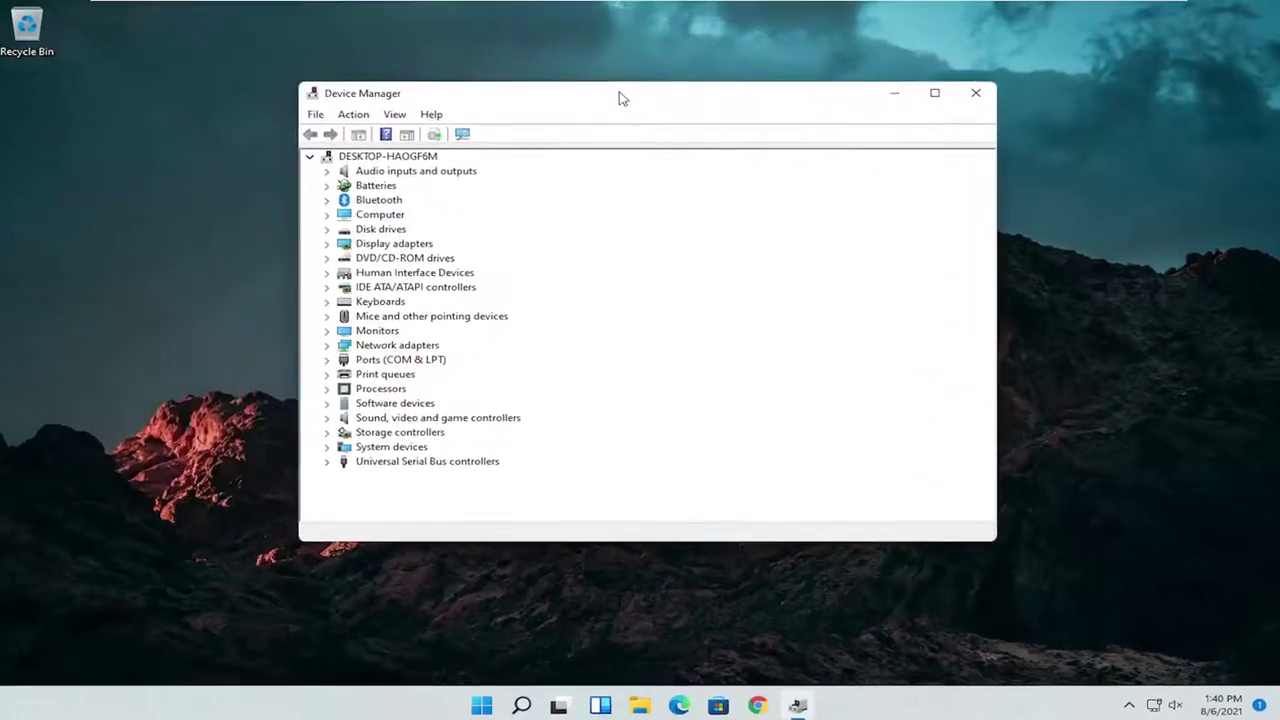
double_click(426, 320)
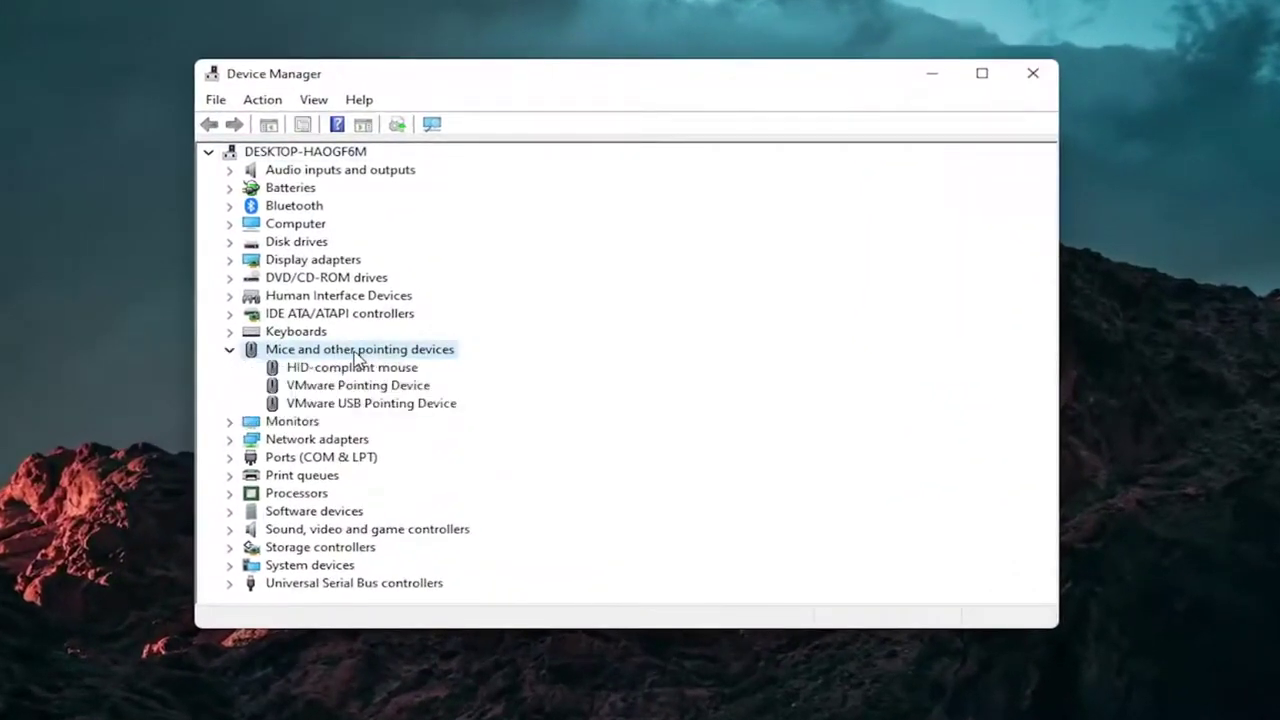
click(355, 368)
right_click(355, 369)
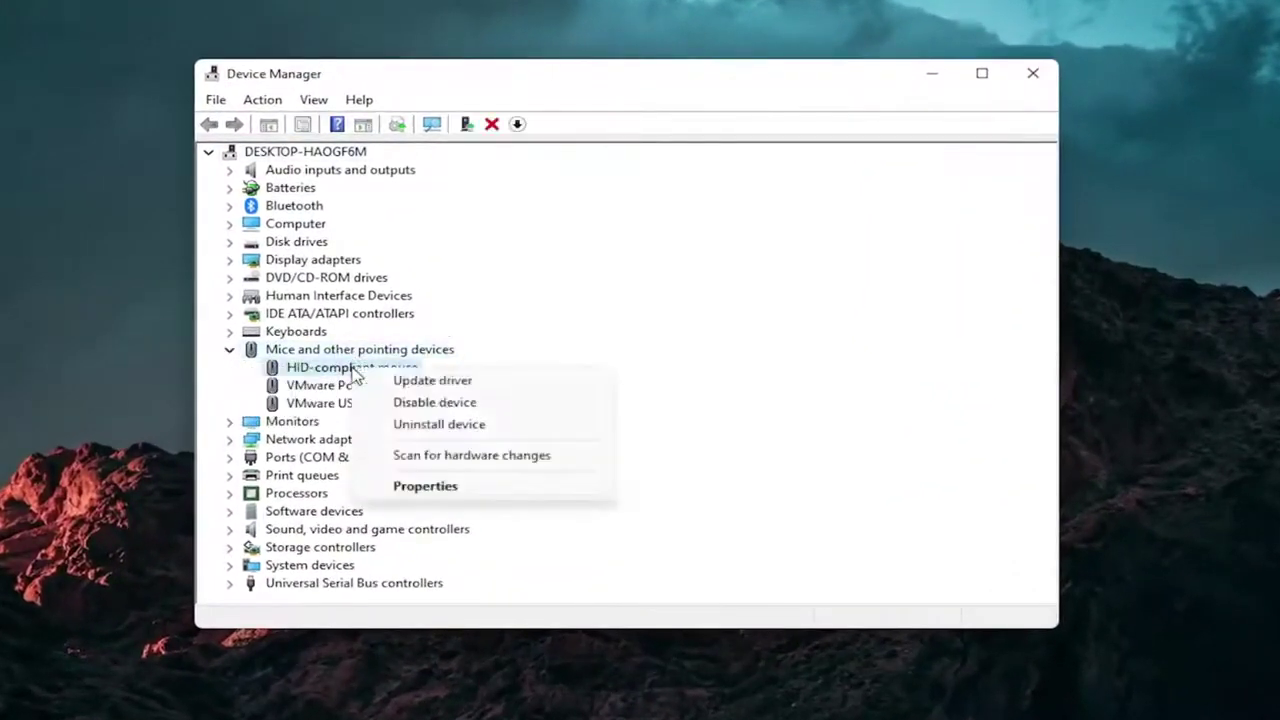
Step: Reinstall the HID-compliant mouse driver by picking it from the available drivers list
click(468, 384)
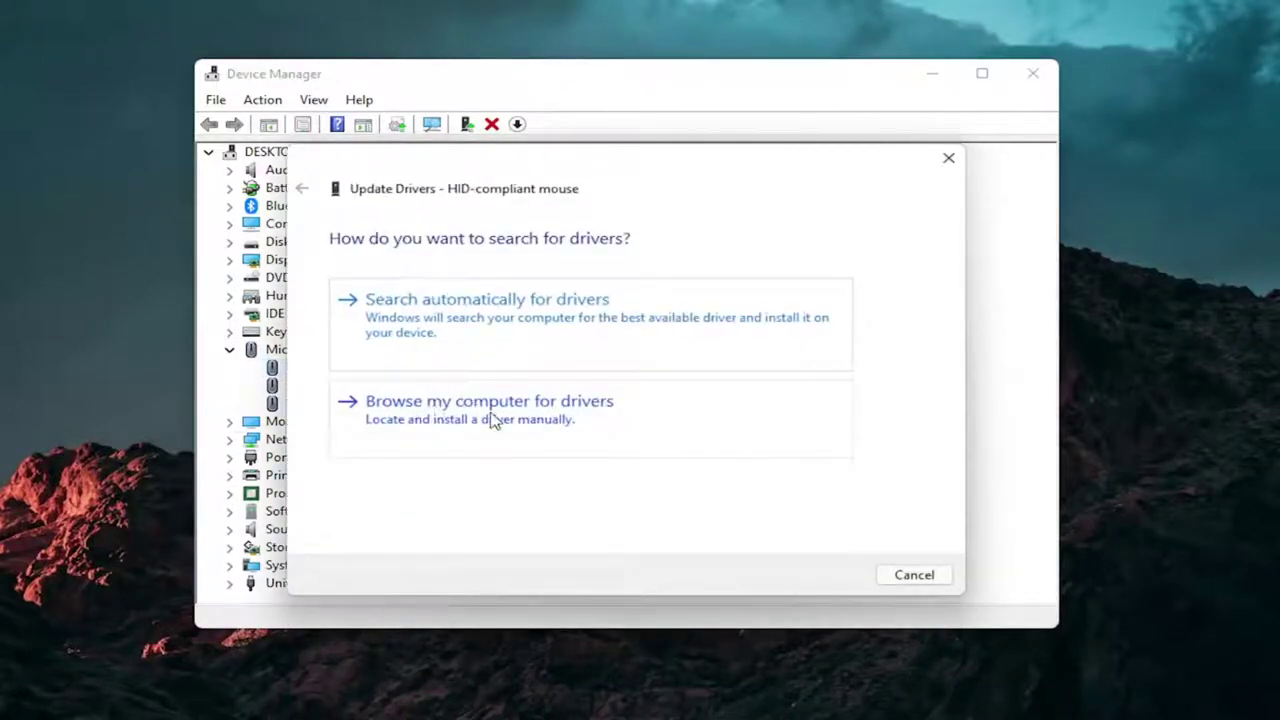
click(491, 420)
click(432, 462)
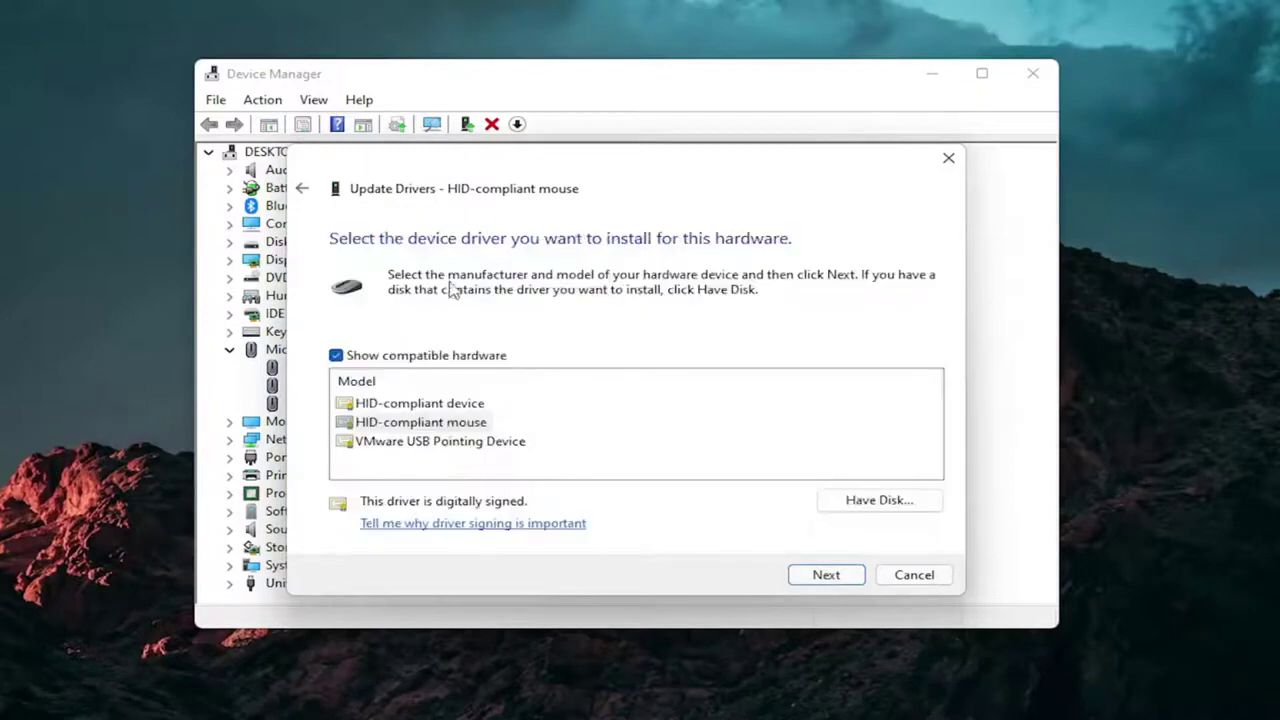
click(302, 188)
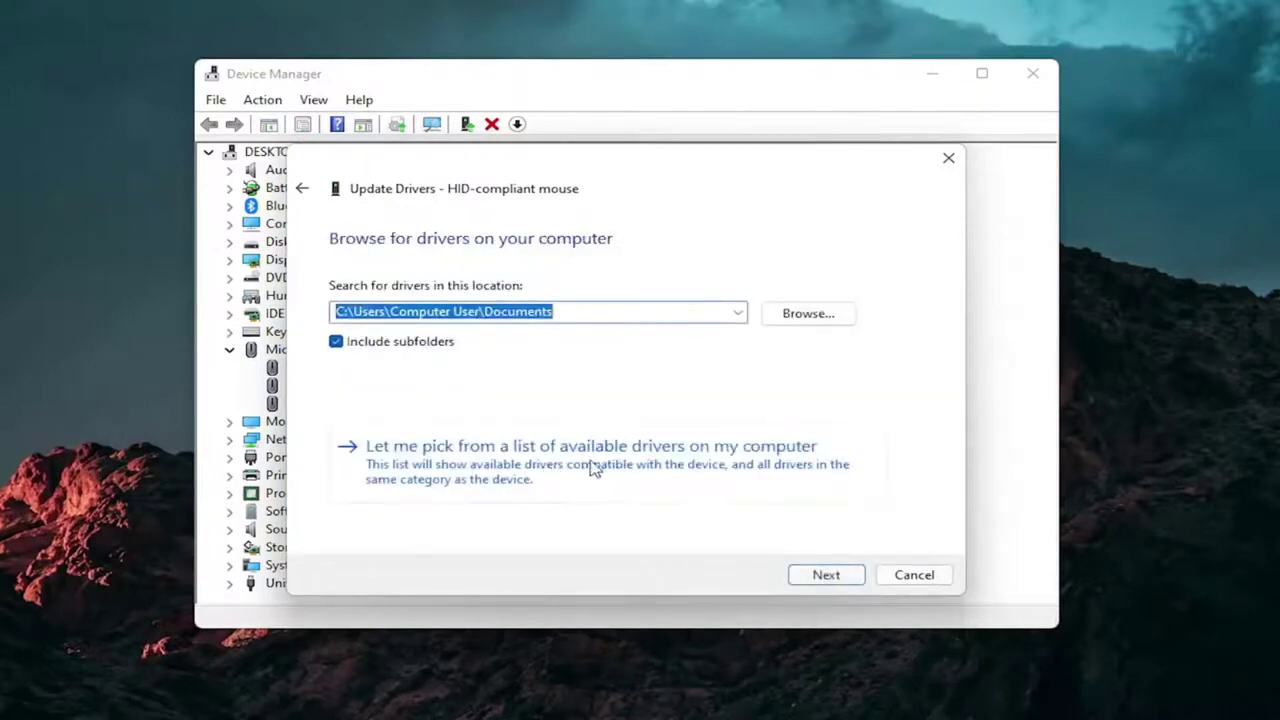
click(575, 468)
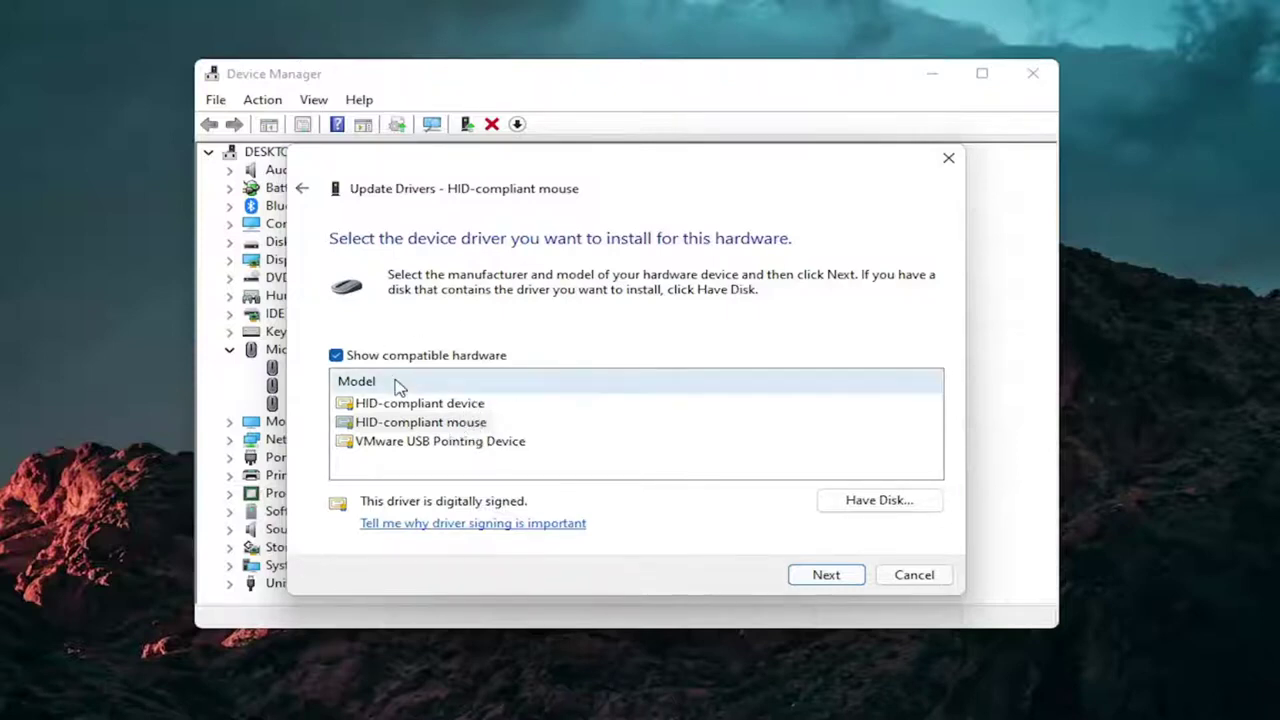
click(842, 580)
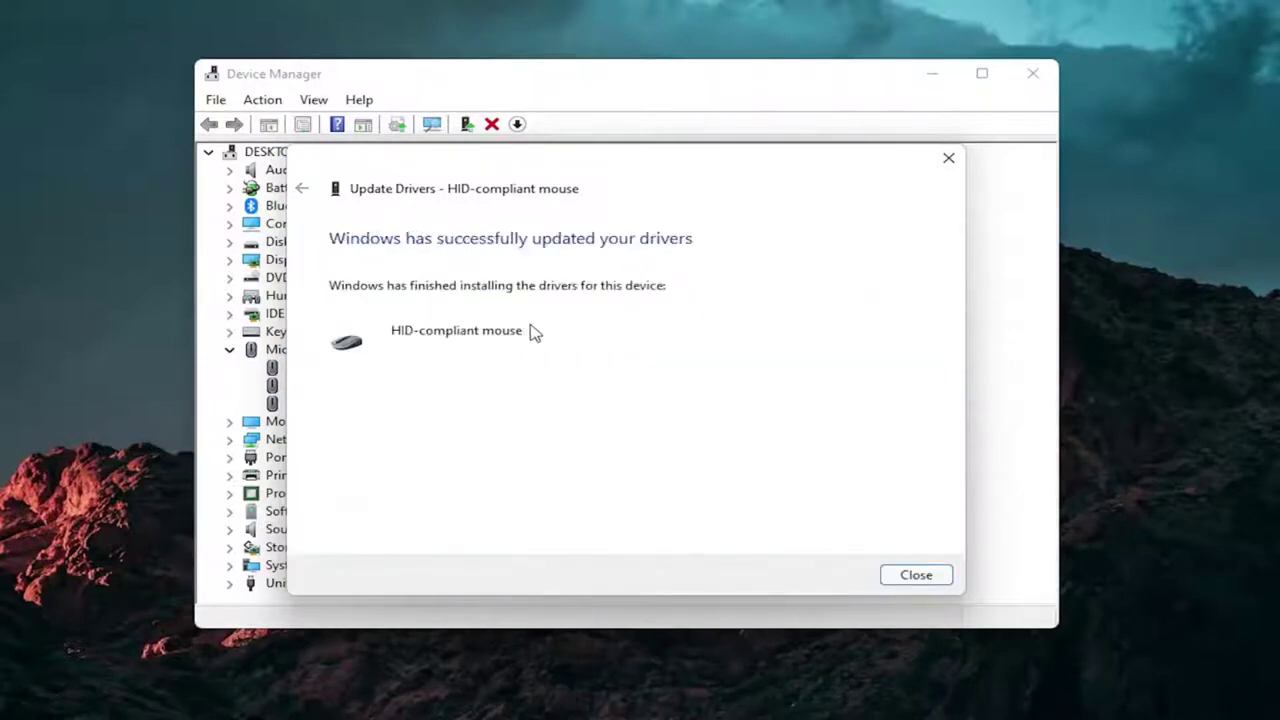
Step: Close the finished driver wizard, collapse the Mice category, and exit Device Manager
click(895, 568)
click(238, 348)
click(1032, 84)
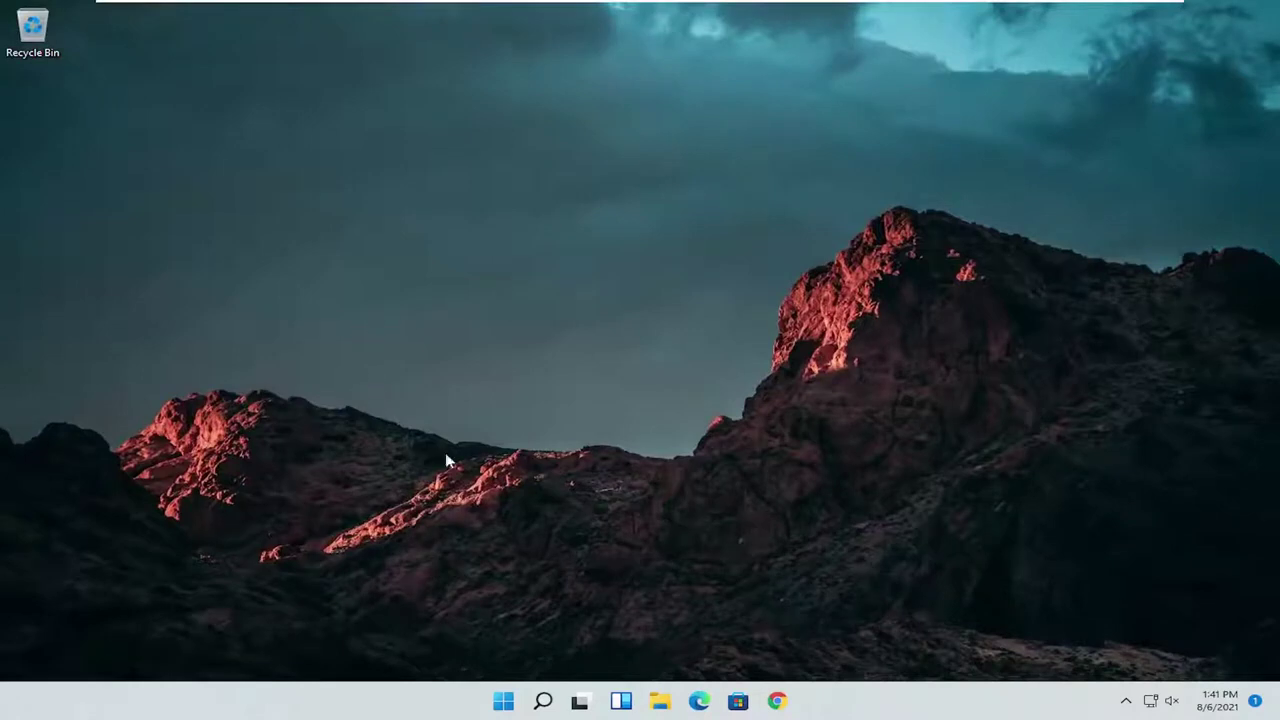
Step: Search 'troubleshoot' and open the Other troubleshooters list in Settings
click(545, 702)
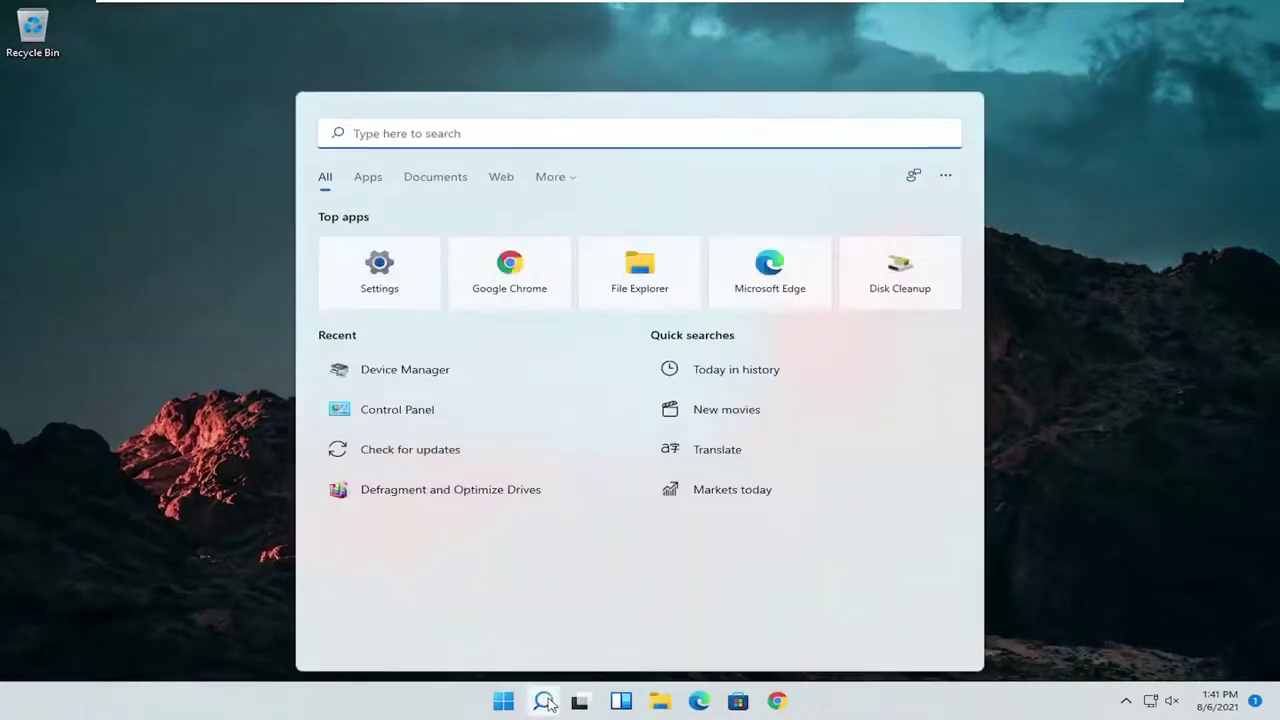
text(trouble)
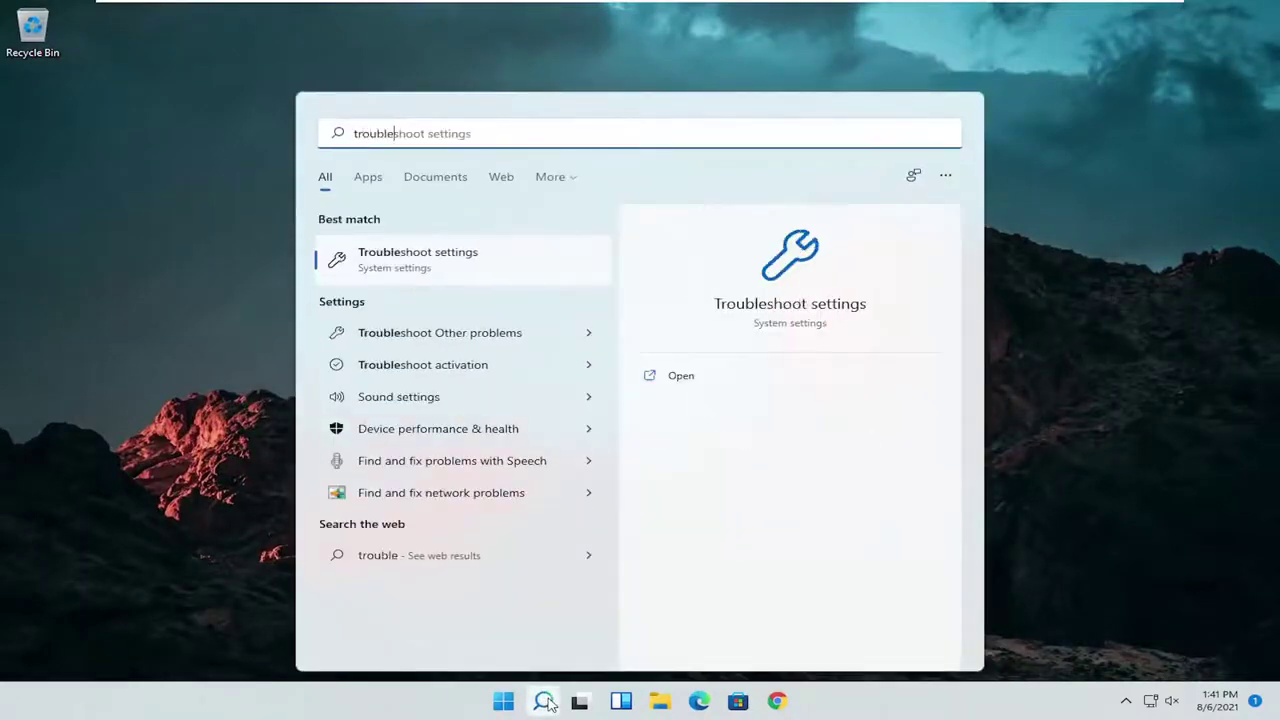
text(shoot)
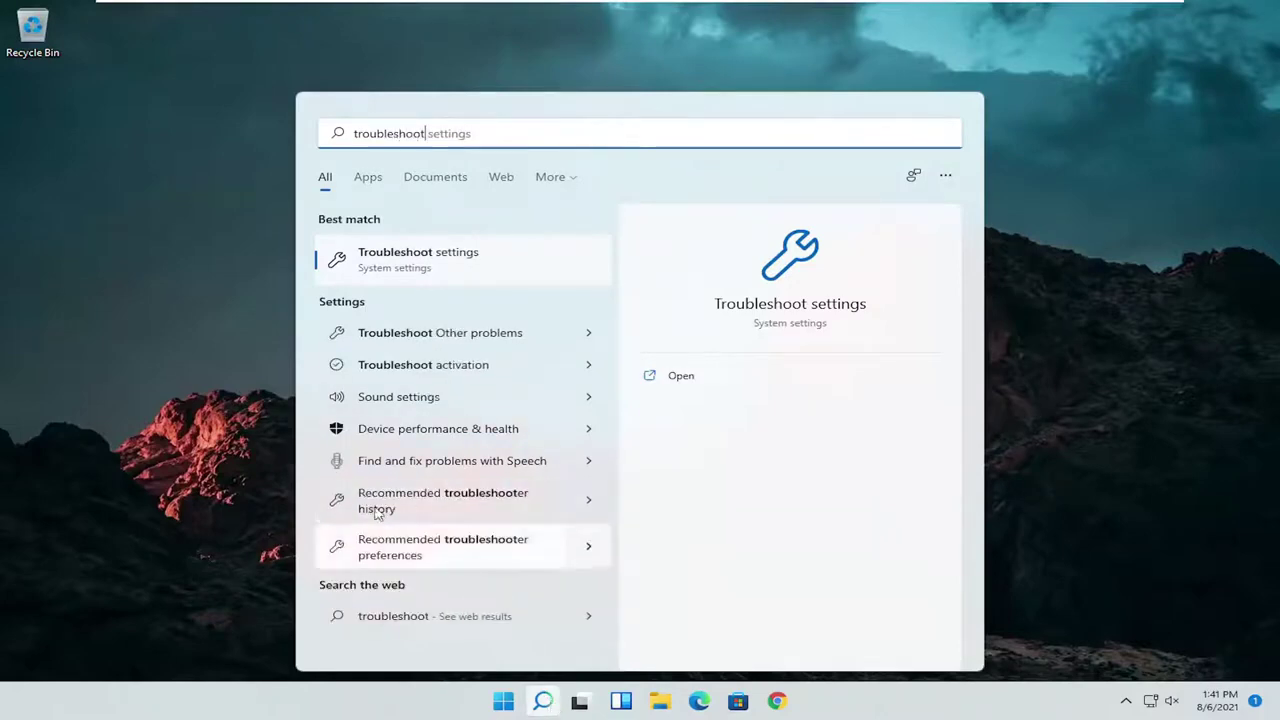
click(424, 260)
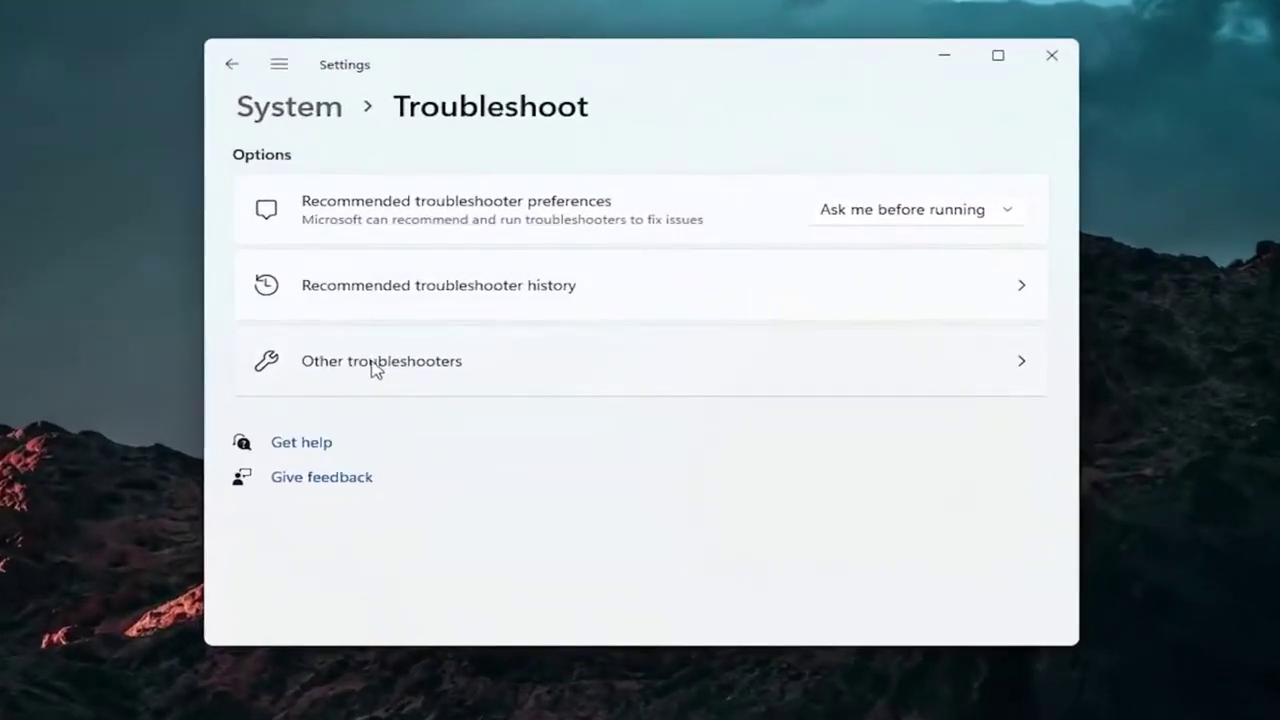
click(375, 364)
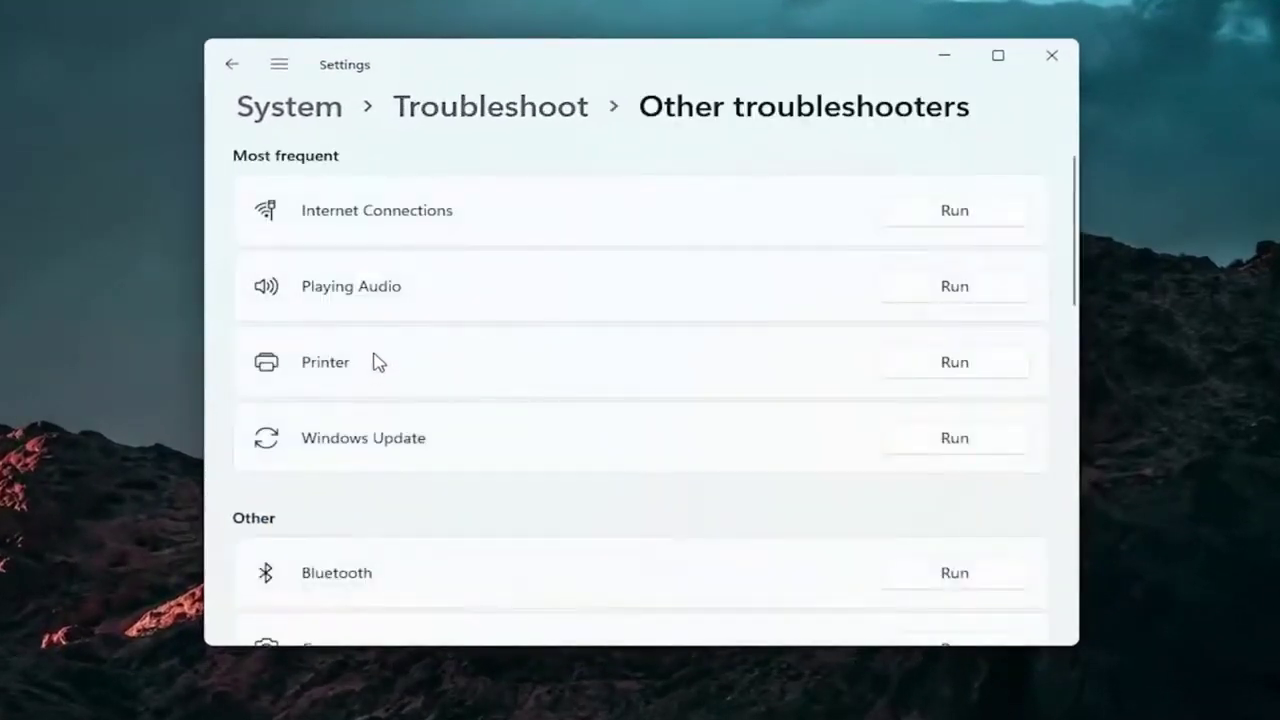
Step: Run the Keyboard troubleshooter, dismiss its no-changes result, and close Settings
scroll(375, 365, down, 3)
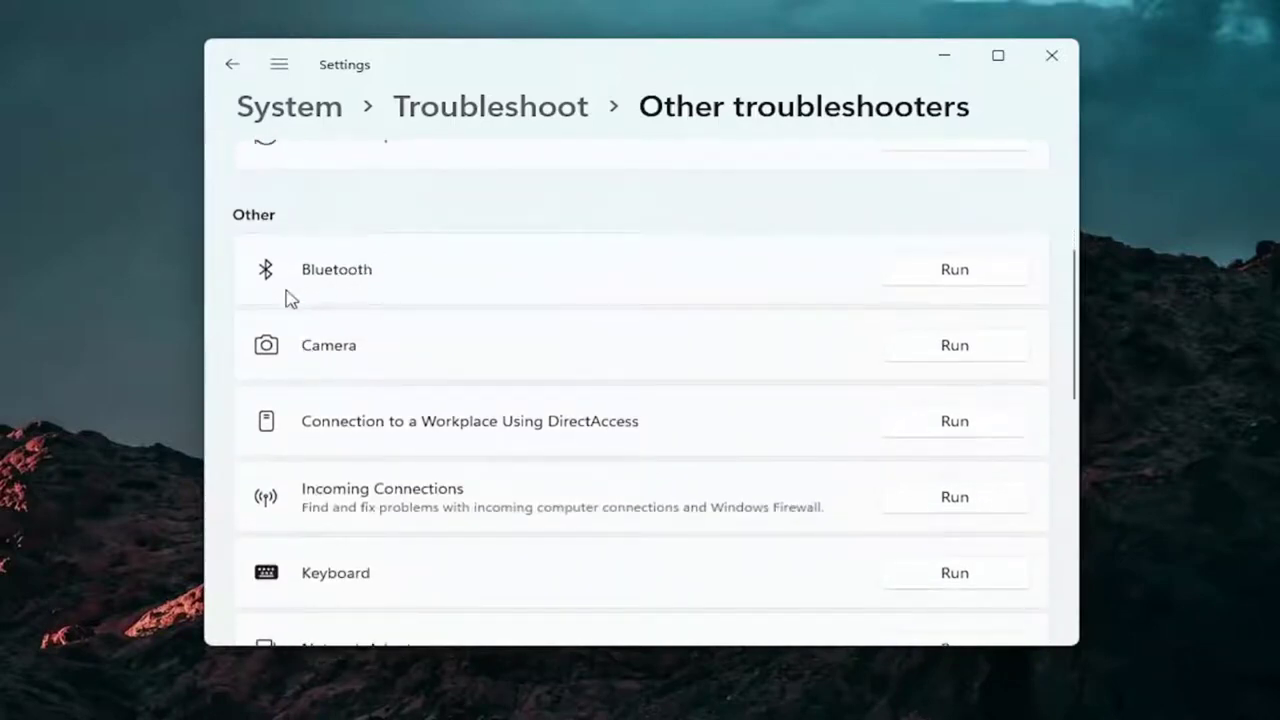
scroll(326, 290, down, 1)
scroll(397, 403, up, 1)
scroll(397, 401, down, 3)
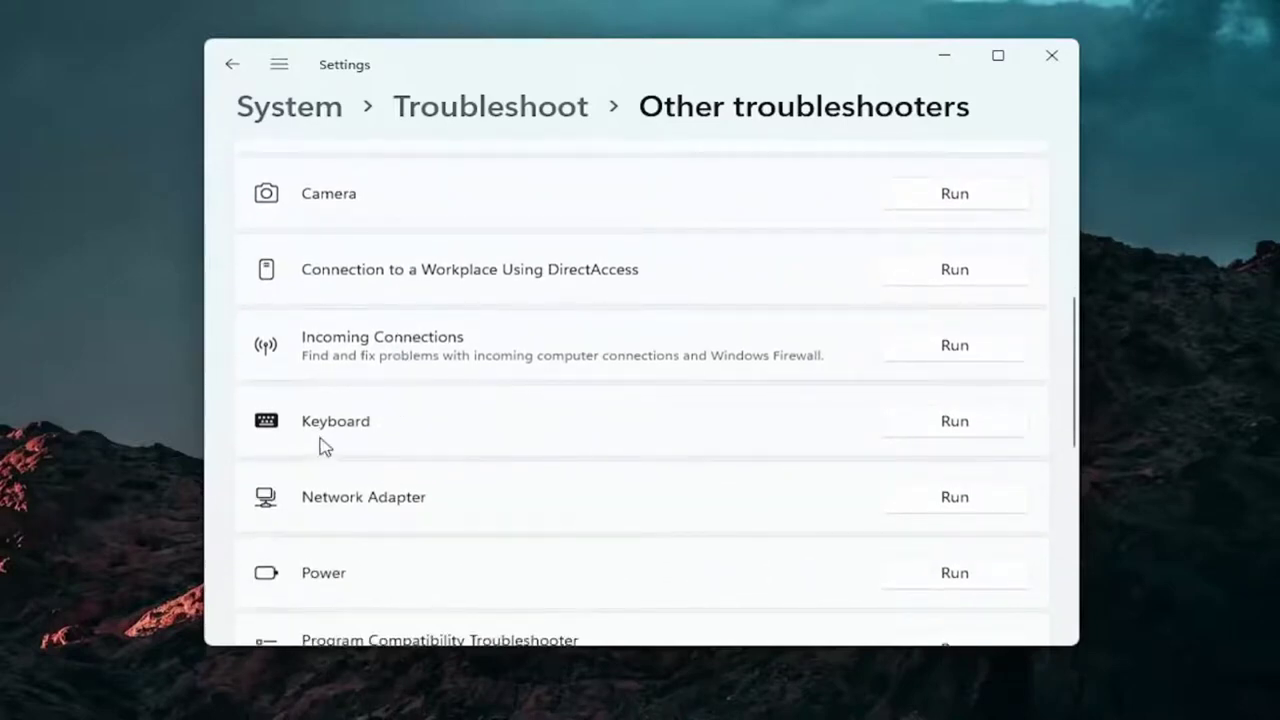
click(954, 421)
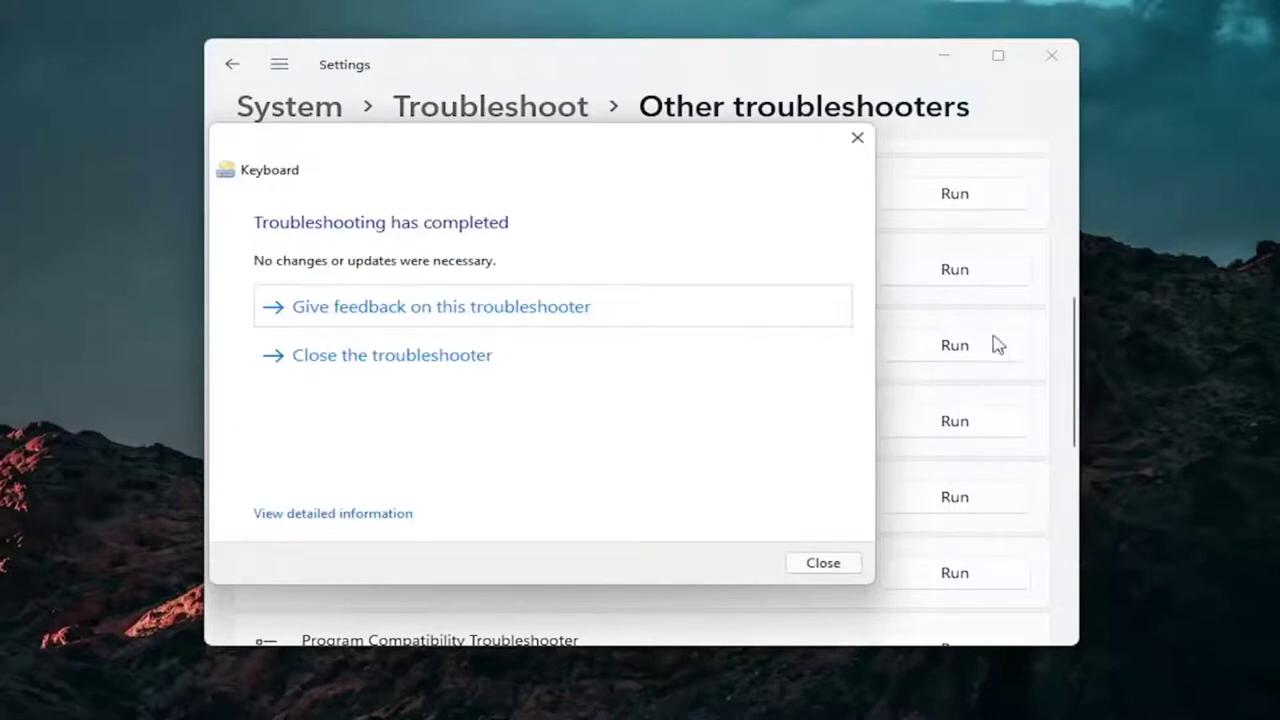
click(857, 139)
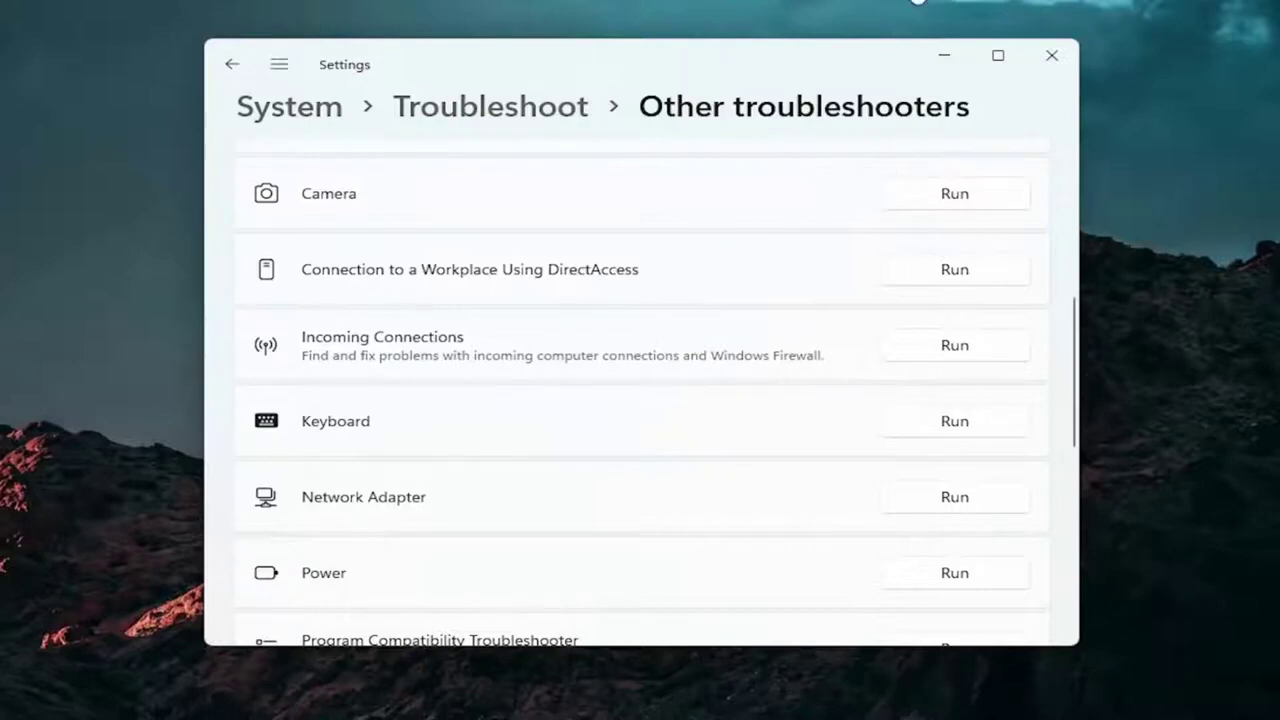
click(1062, 45)
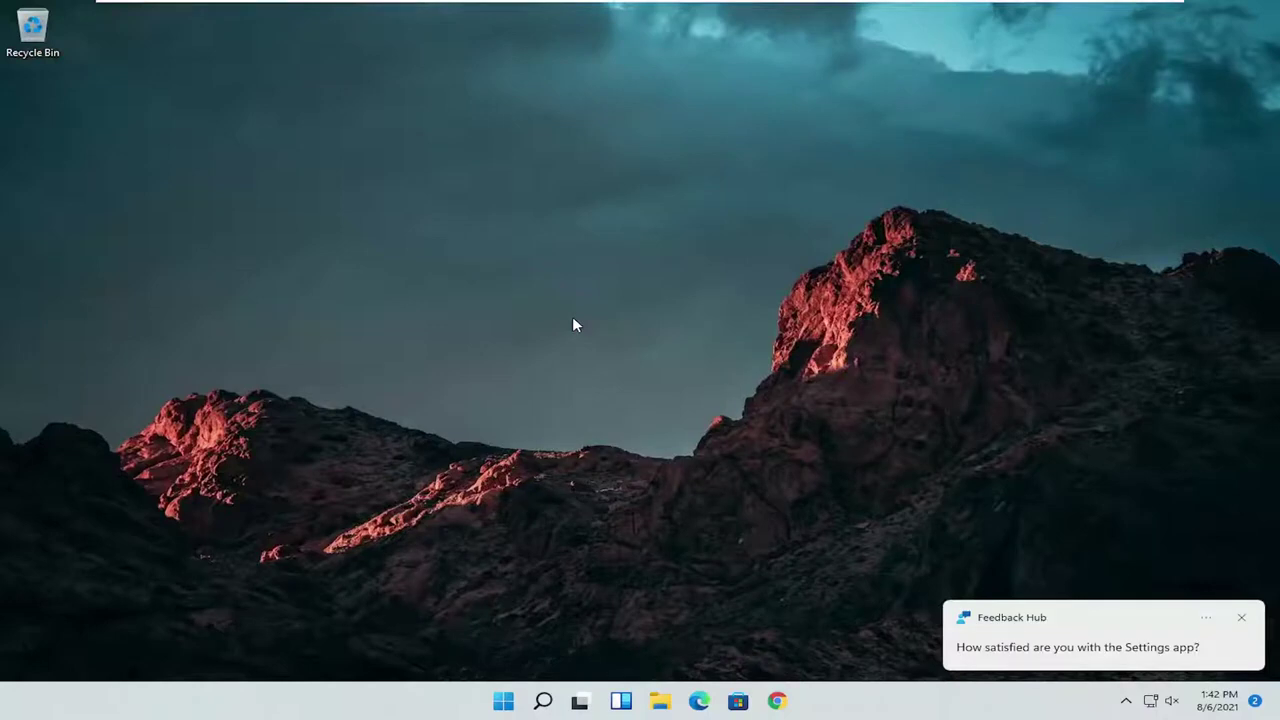
Step: Launch Command Prompt as administrator from a 'cmd' search, approving the UAC prompt
click(541, 704)
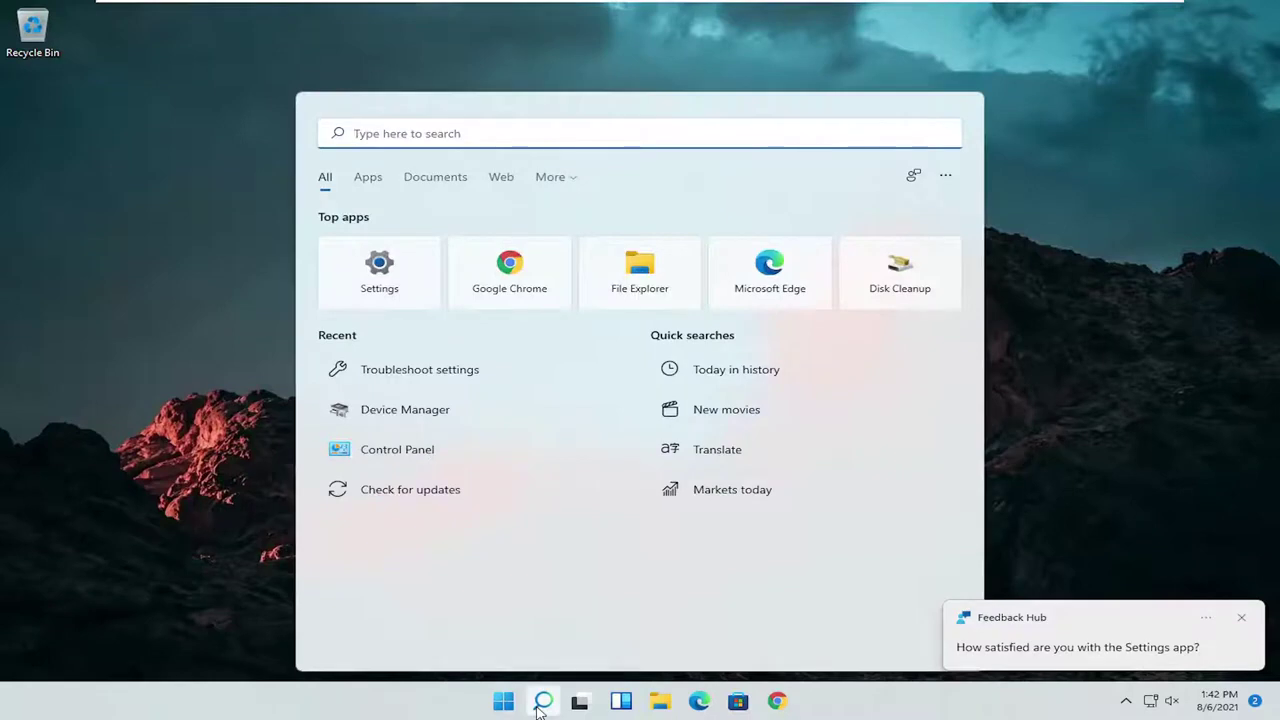
text(cmd)
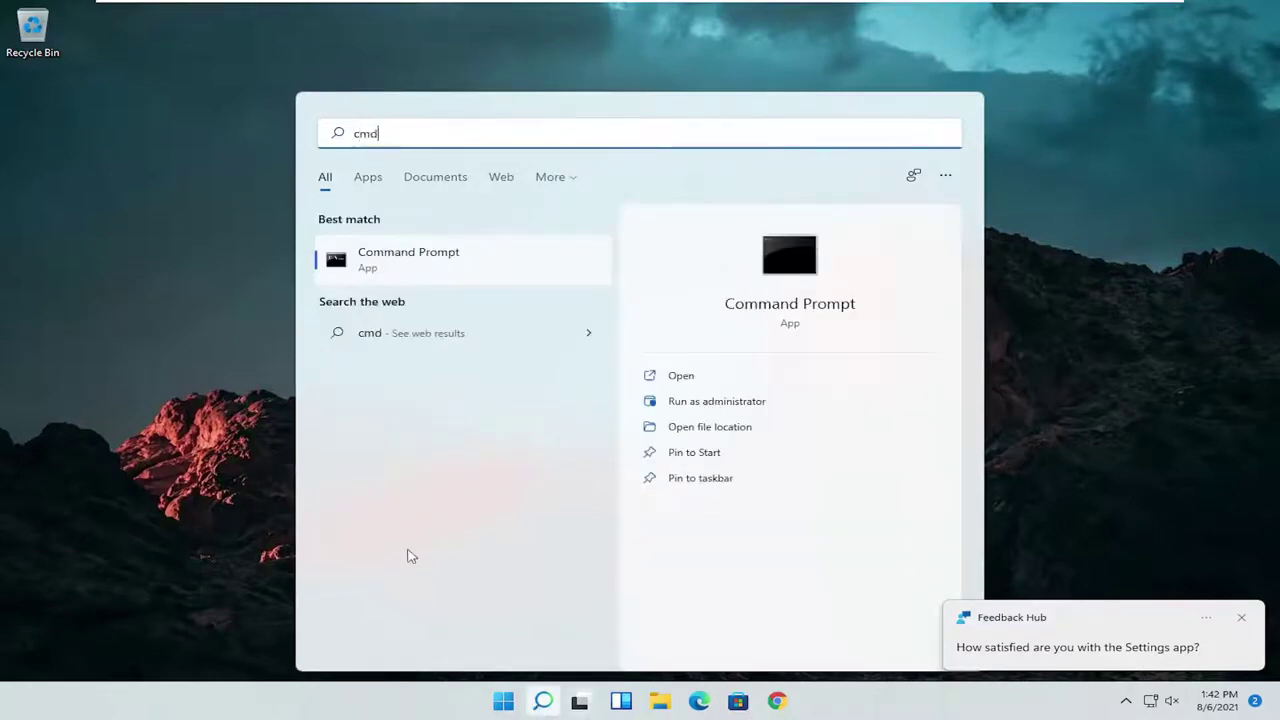
right_click(380, 259)
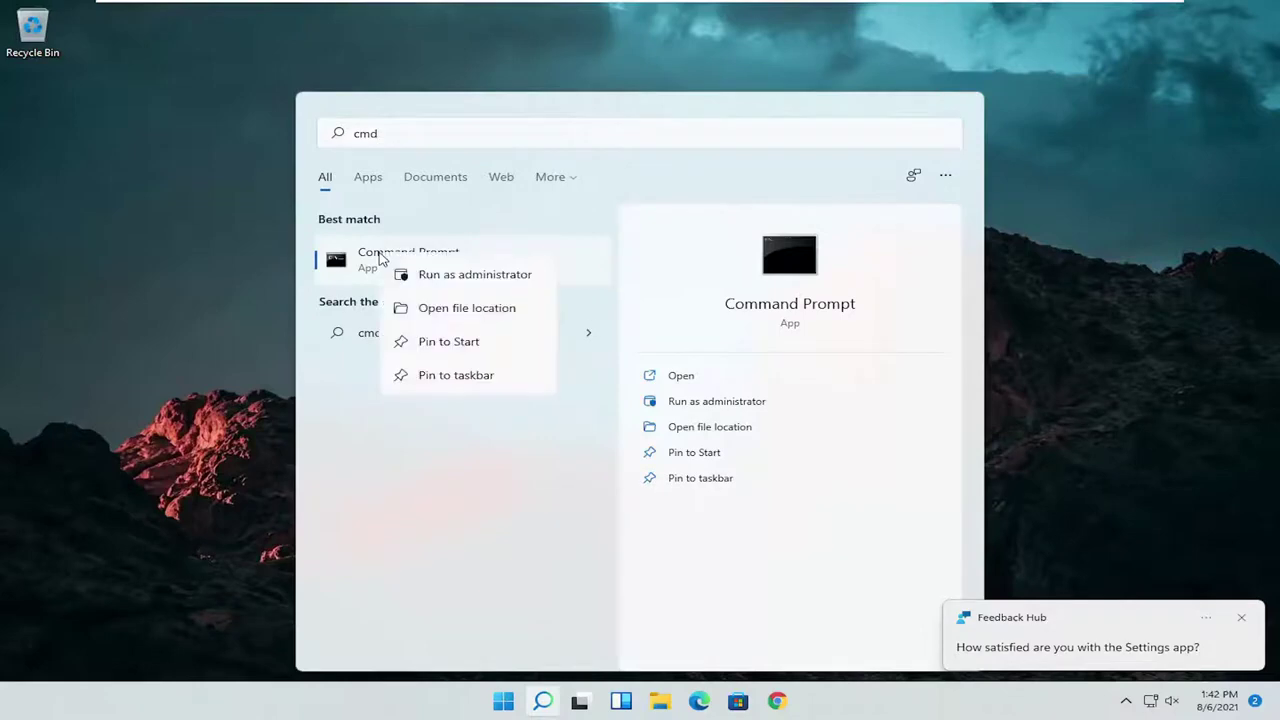
click(437, 278)
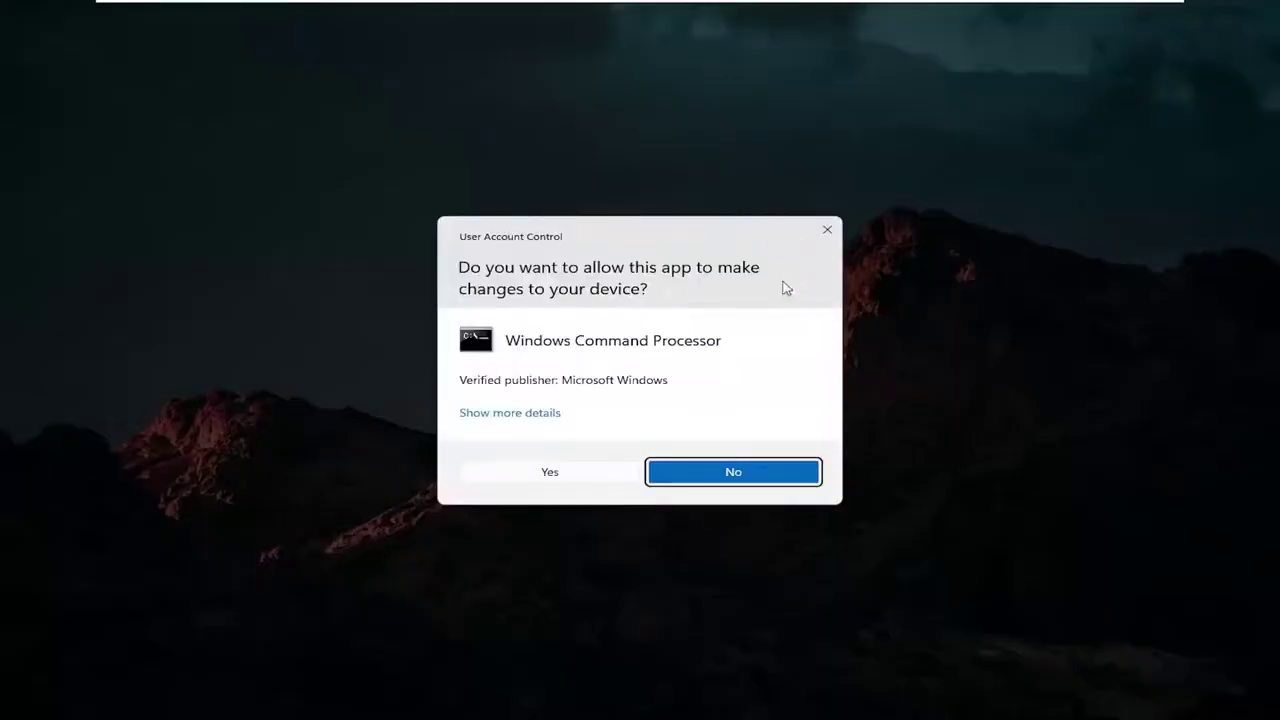
click(535, 479)
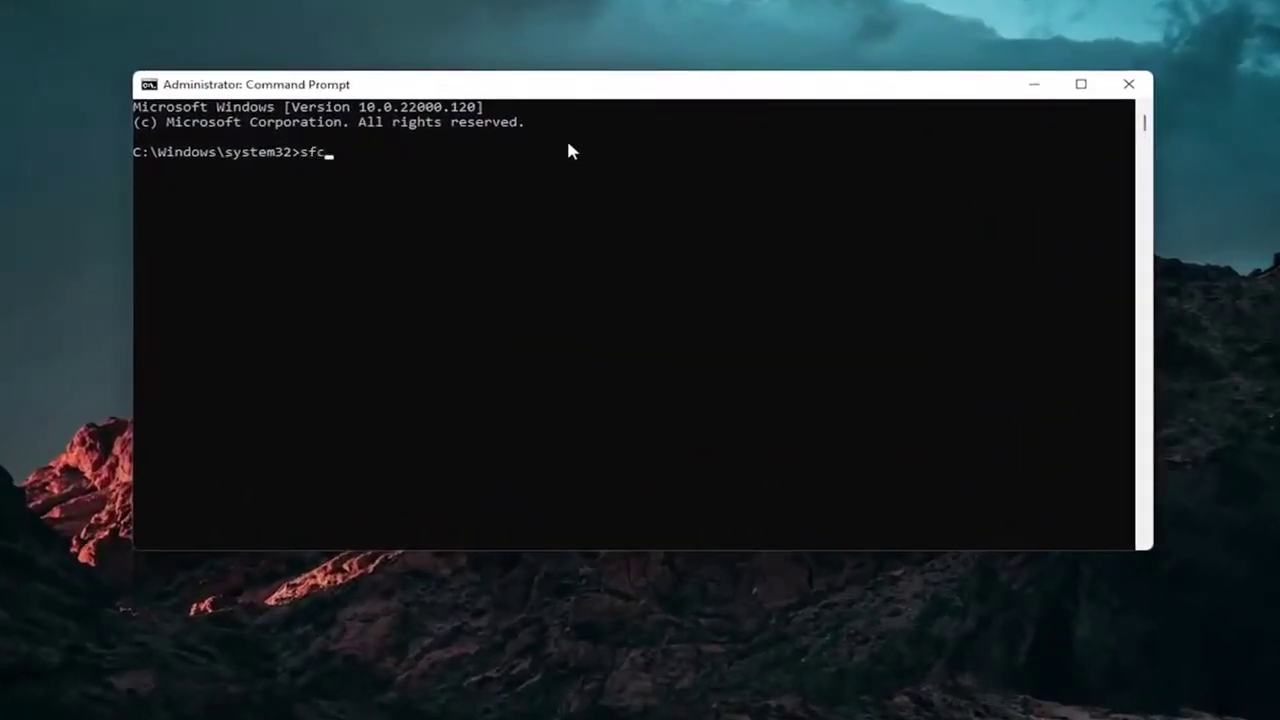
Step: Run 'sfc /scannow' in the administrator Command Prompt
text(sfc /scannow)
key(Return)
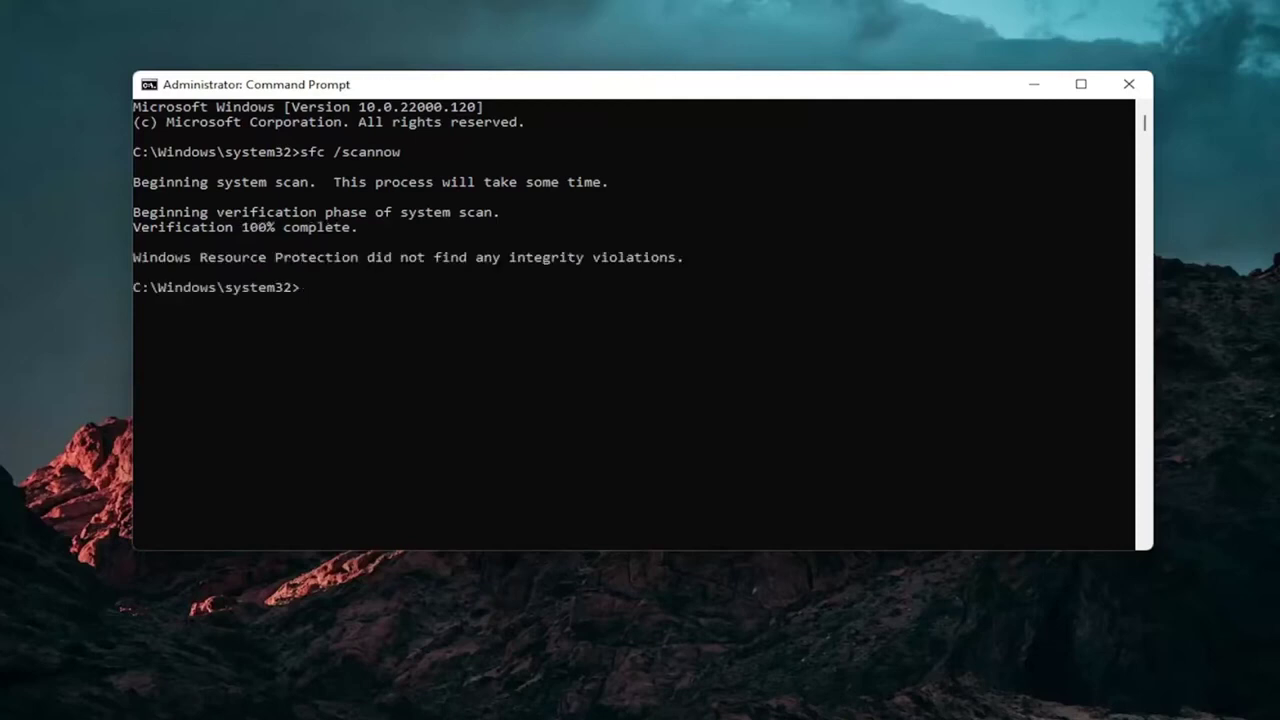
Step: Close Command Prompt and bring up the Win+X power user menu from Start
click(1093, 99)
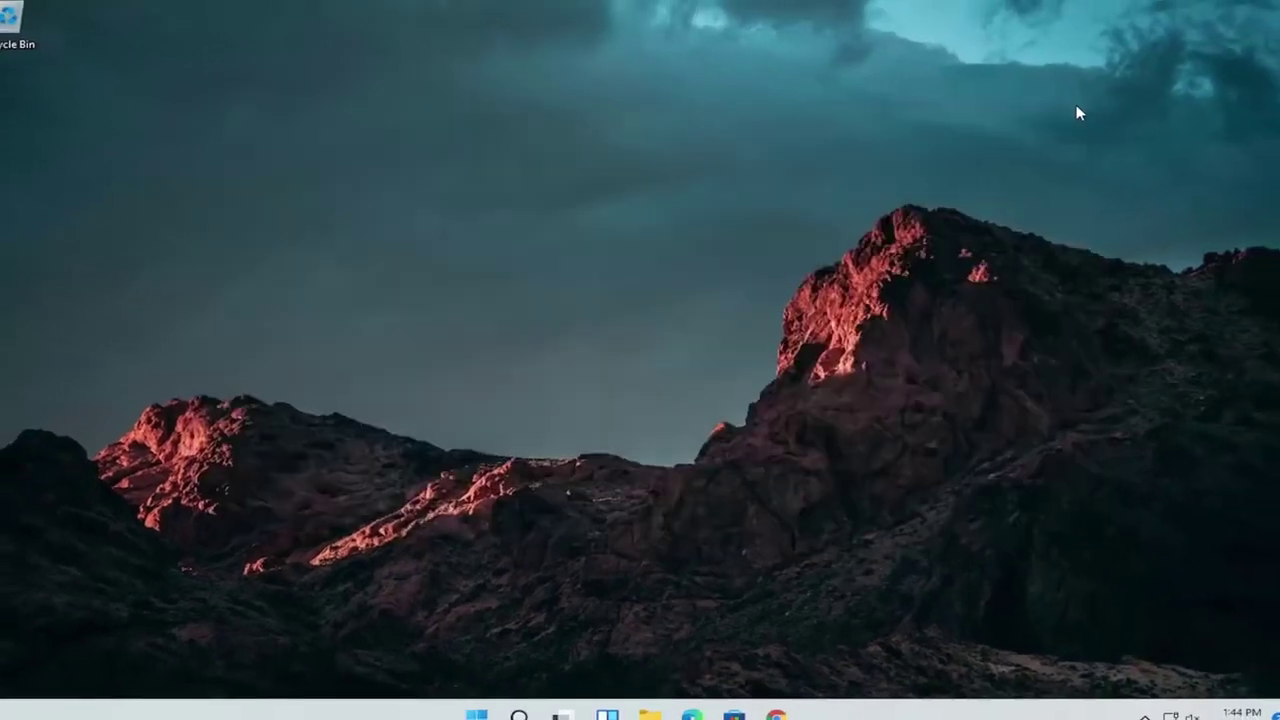
right_click(508, 693)
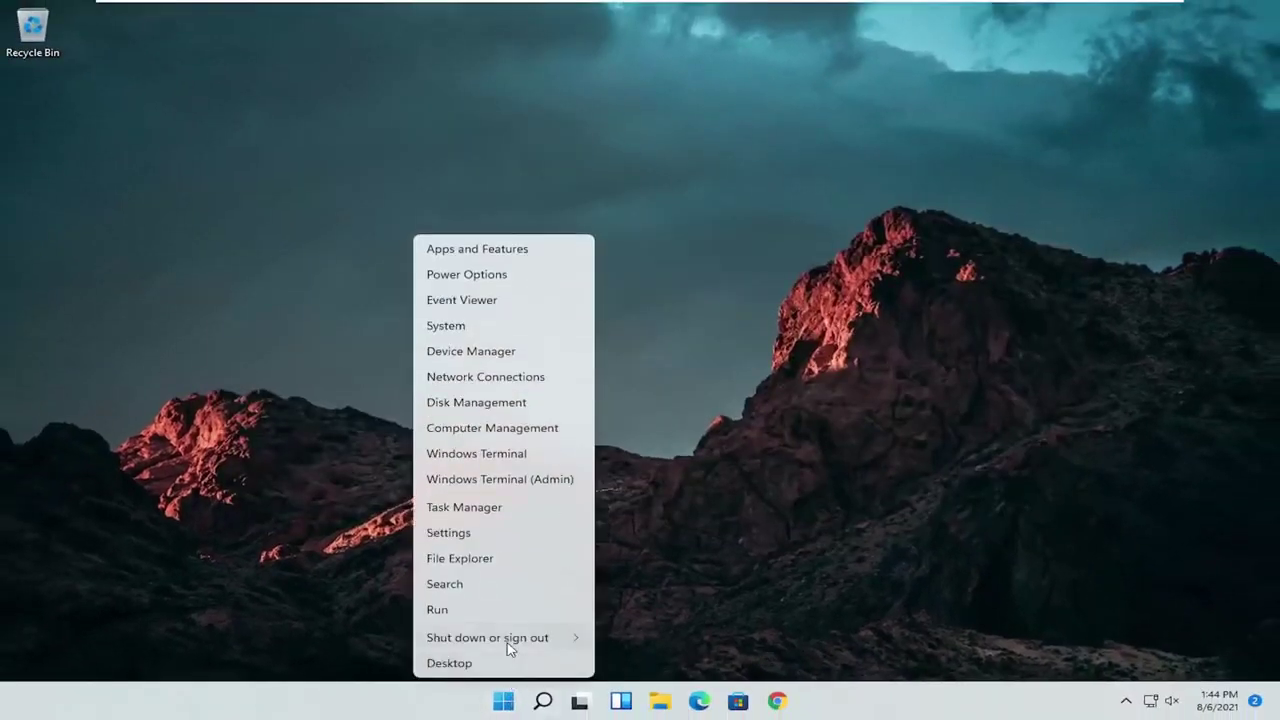